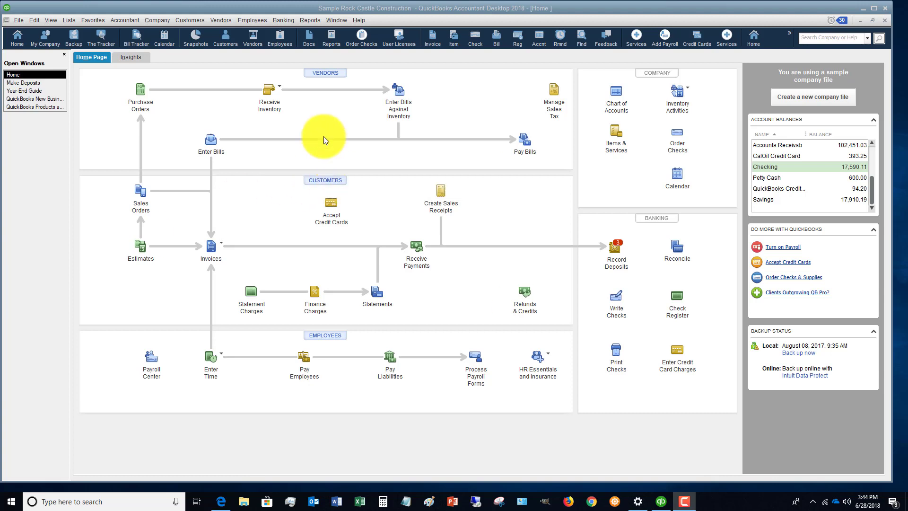
Start a new deposit into Checking dated 12/15/2022 from the Banking menu
click(284, 20)
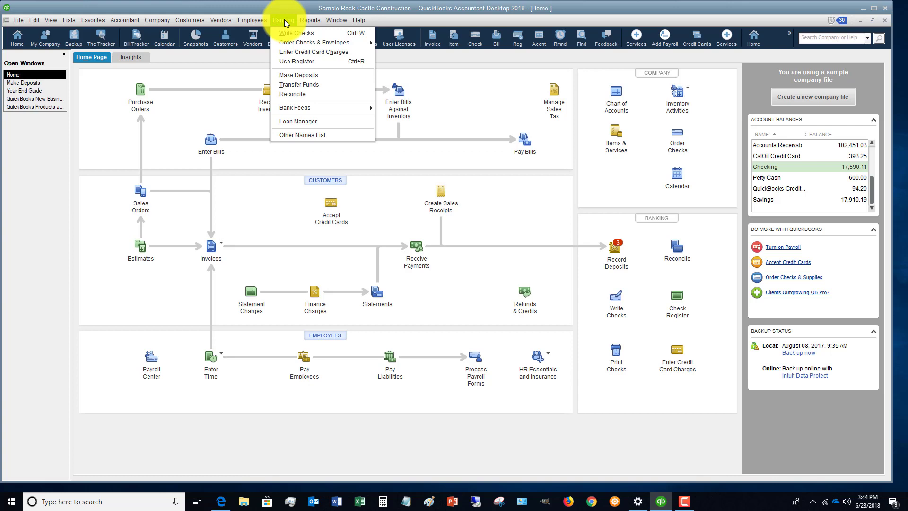
click(319, 75)
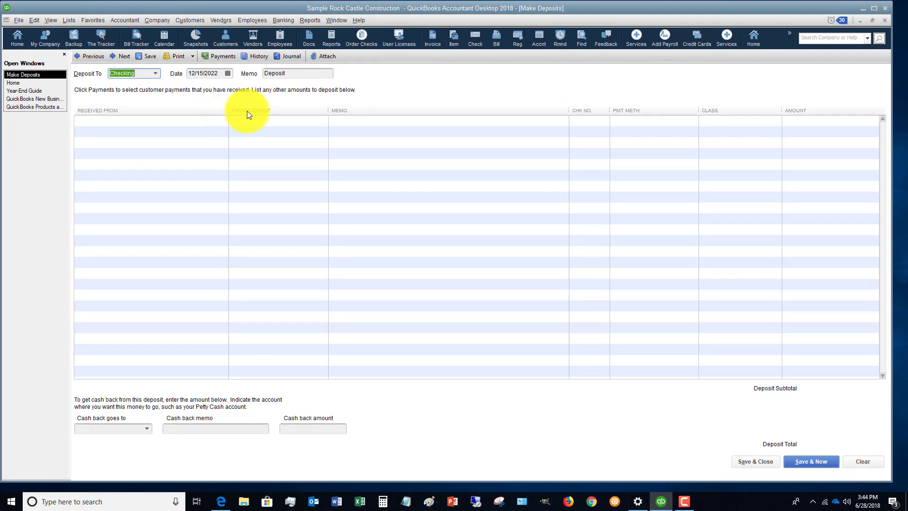
Set the first deposit line to the customer's Family Room job, crediting Construction Income:Design Income
click(225, 122)
click(223, 120)
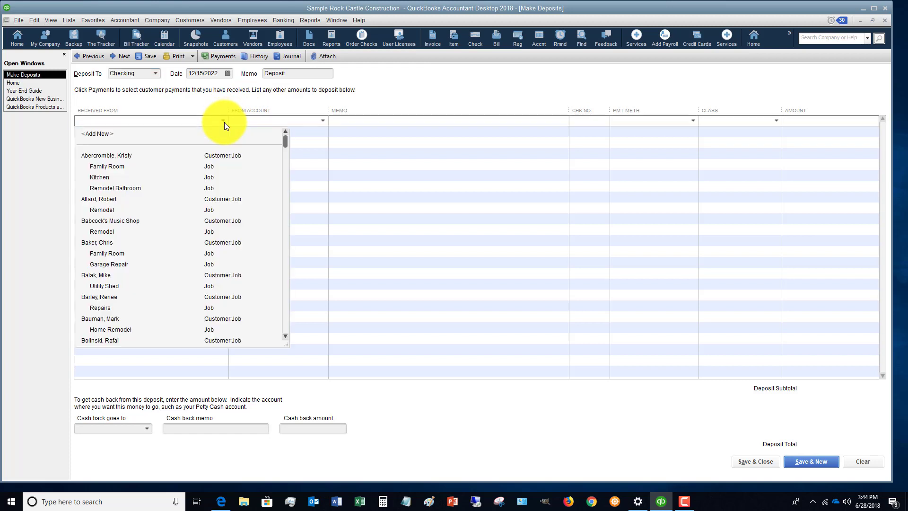
click(112, 167)
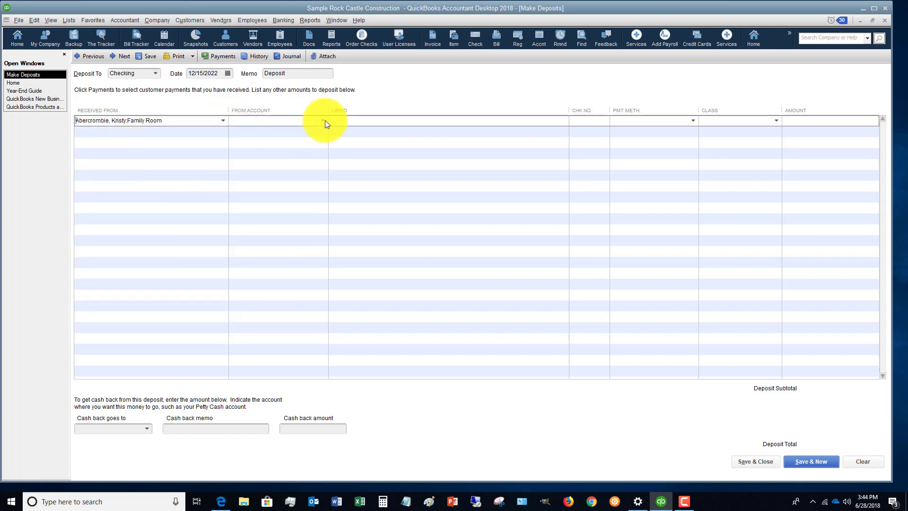
click(324, 121)
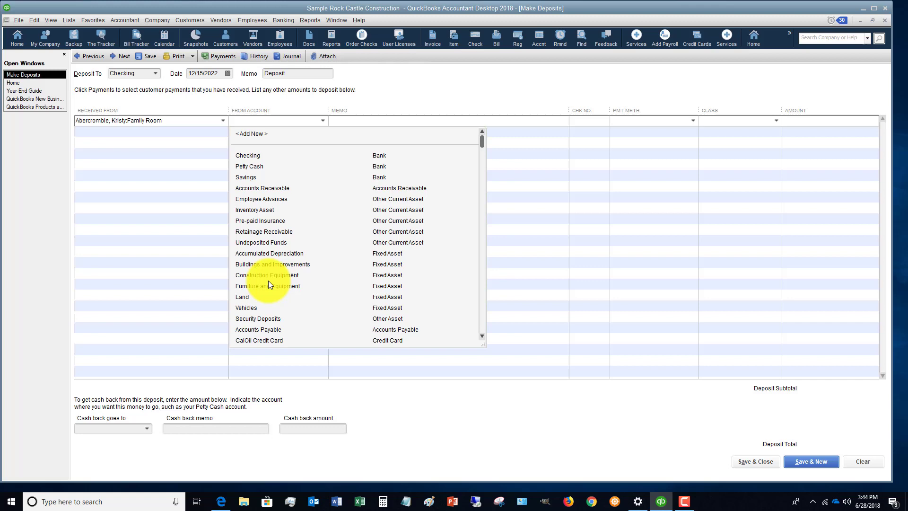
scroll(268, 279, down, 10)
scroll(279, 277, down, 5)
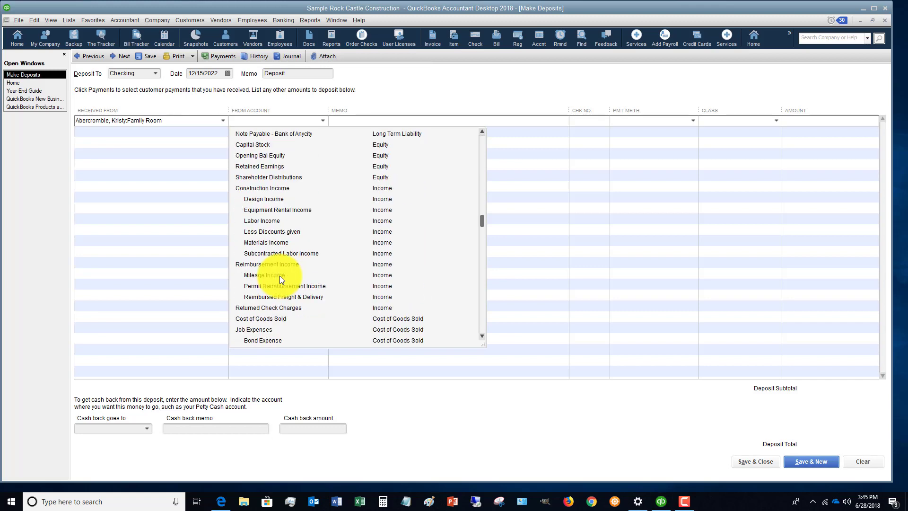
click(264, 199)
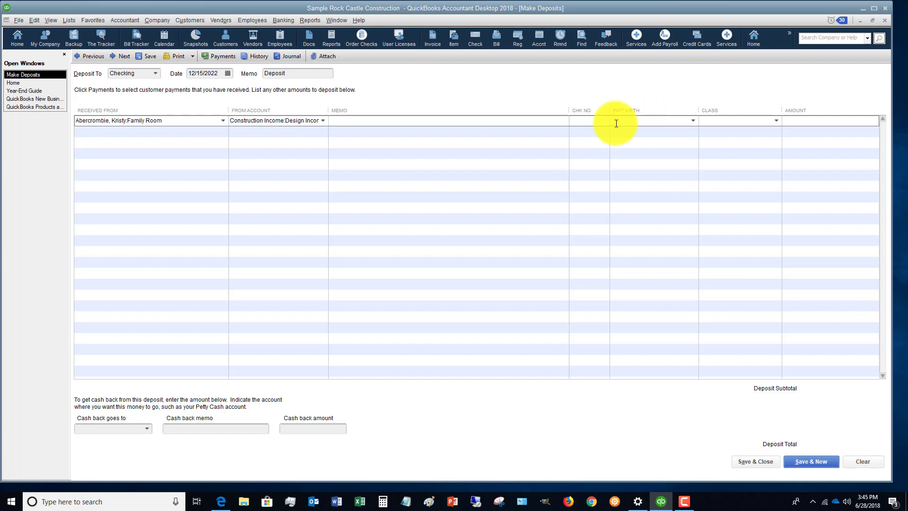
Enter check number 1234, payment method Check and amount 5,000.00 on the line
click(599, 121)
text(1234)
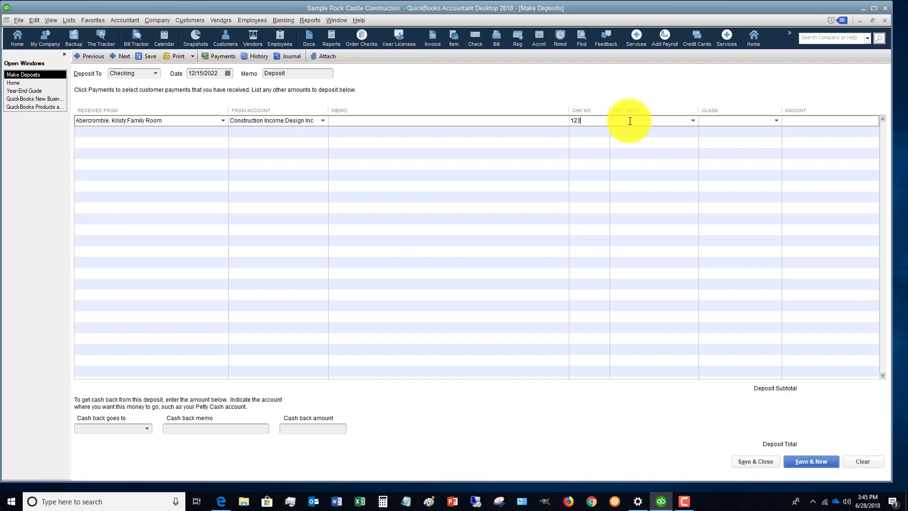
click(693, 120)
click(629, 166)
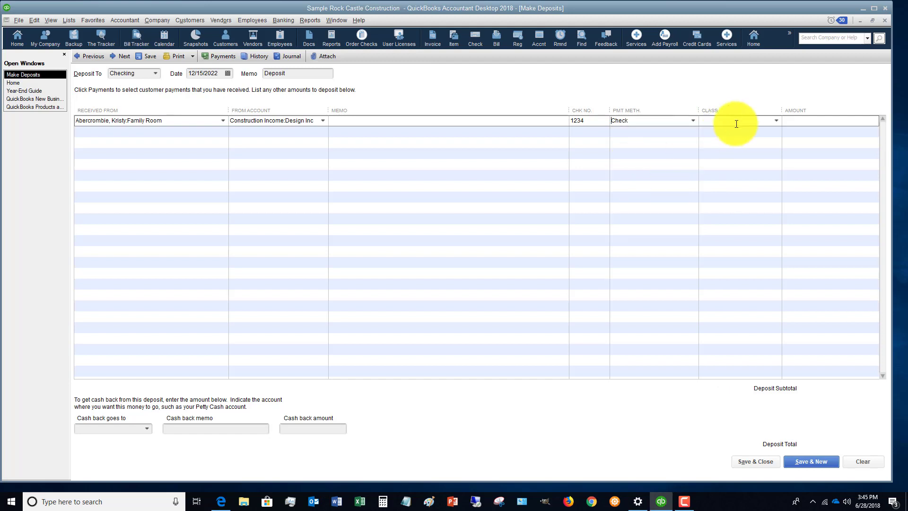
click(811, 118)
text(5000)
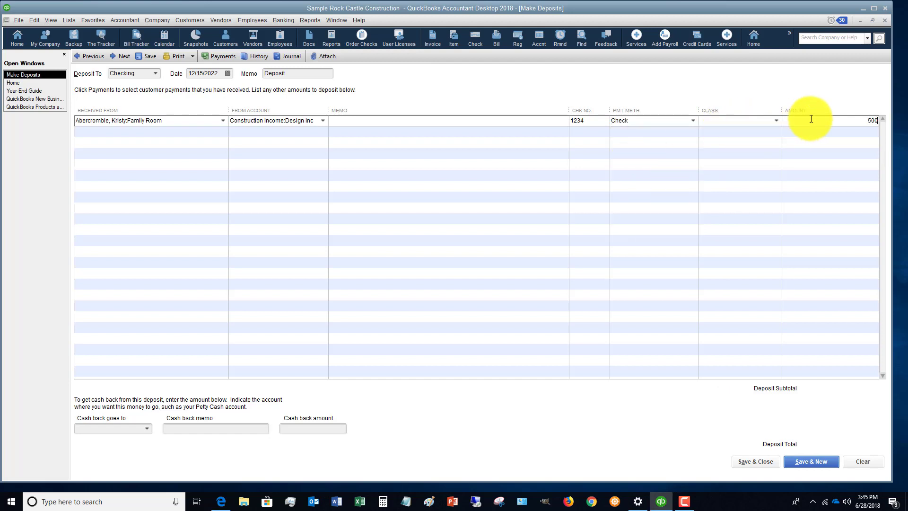
key(Tab)
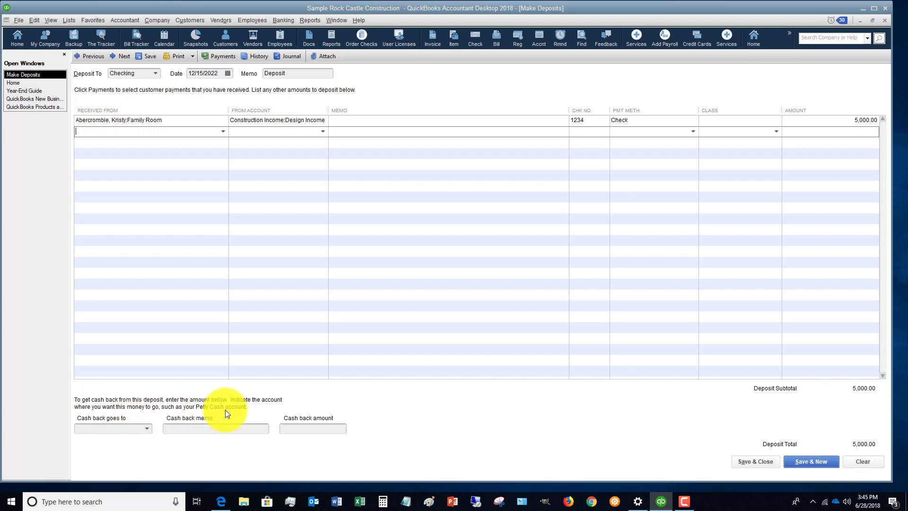
Send 300.00 cash back to Petty Cash with memo 'petty cash', leaving a 4,700.00 deposit
click(148, 429)
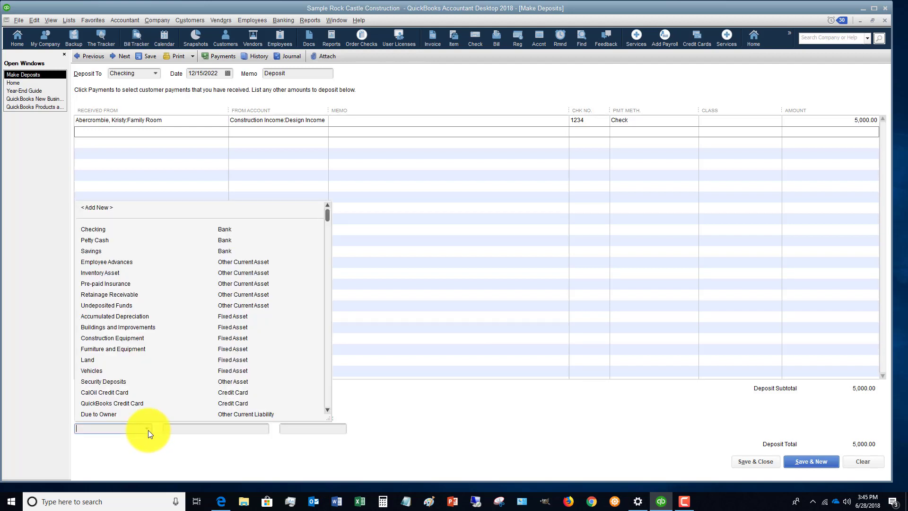
scroll(178, 308, down, 9)
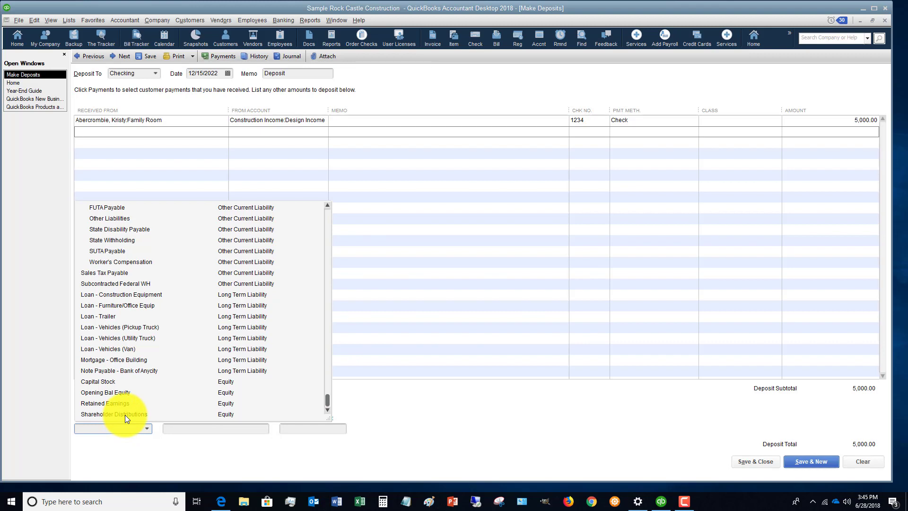
scroll(270, 323, up, 7)
scroll(236, 305, up, 3)
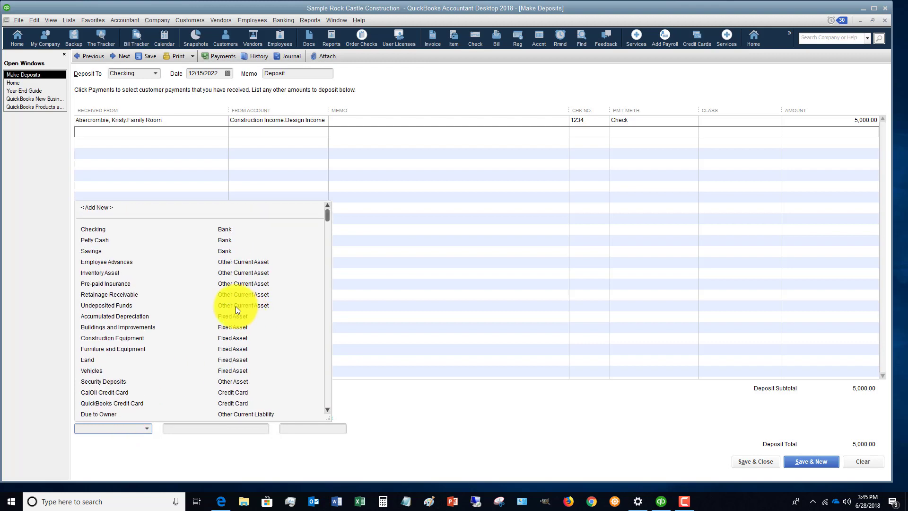
click(105, 241)
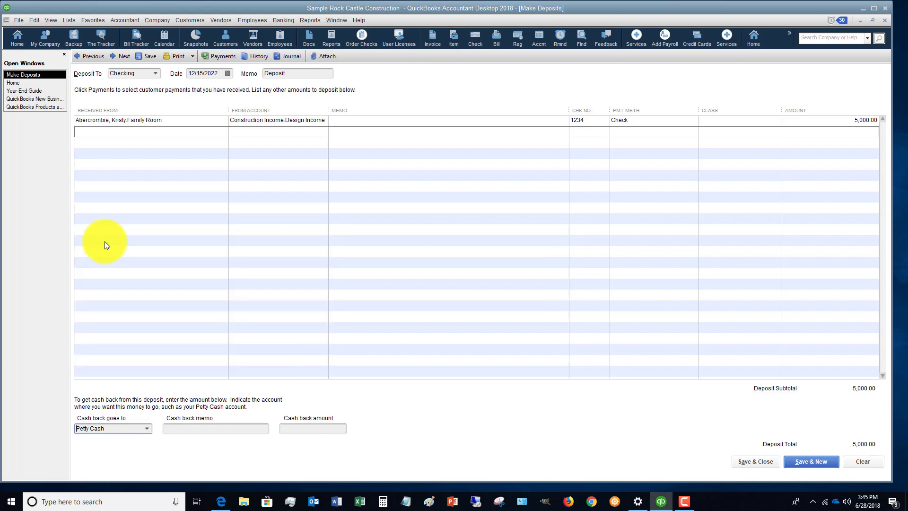
click(216, 429)
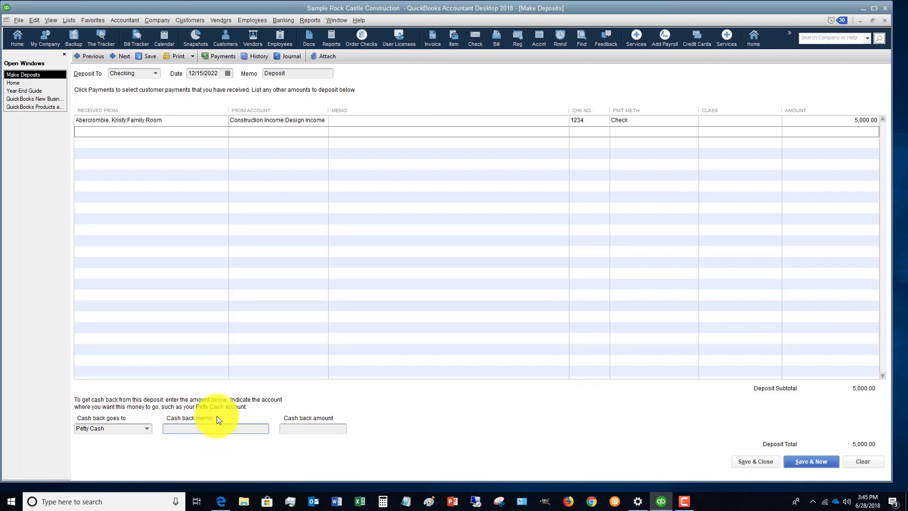
text(petty cash)
key(Tab)
text(300)
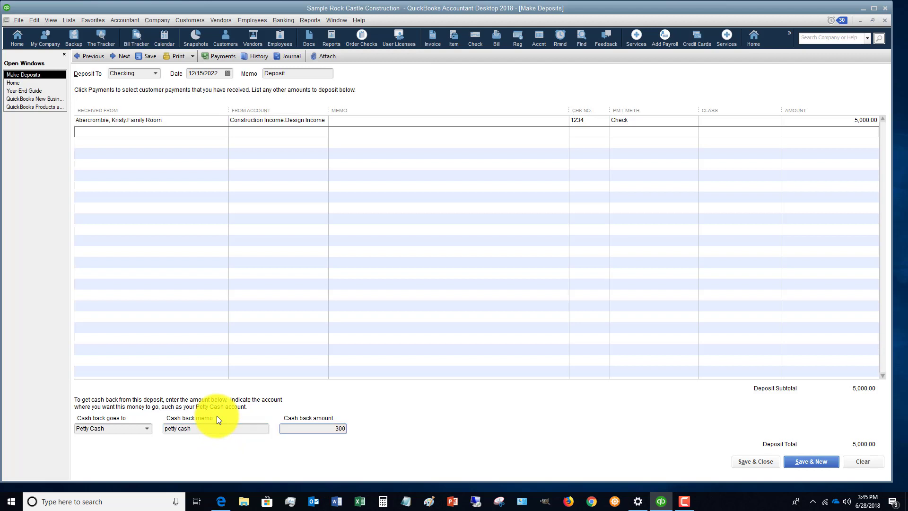
key(Tab)
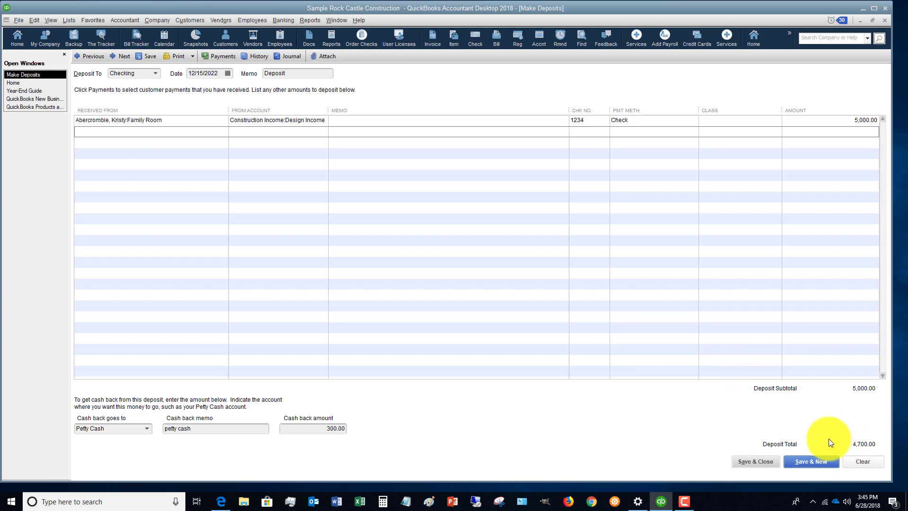
Save the deposit and open the Petty Cash register from the Chart of Accounts
click(758, 460)
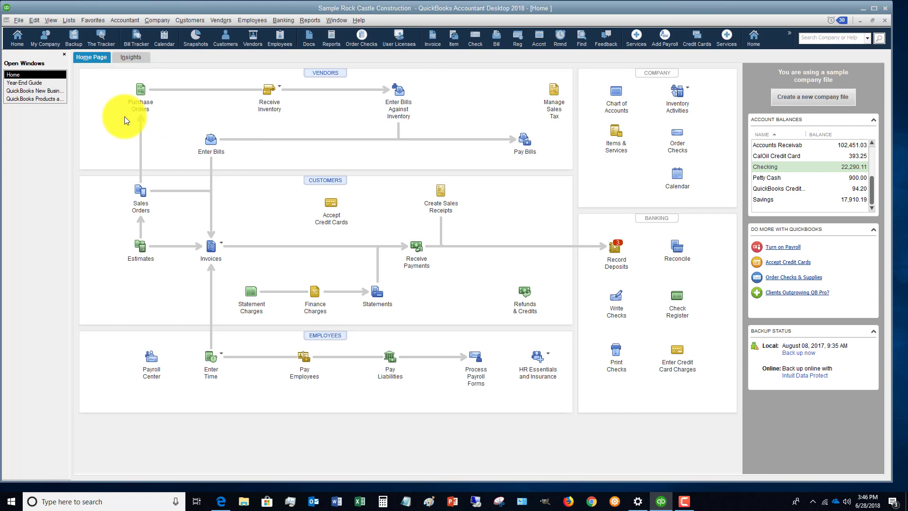
click(153, 19)
click(167, 182)
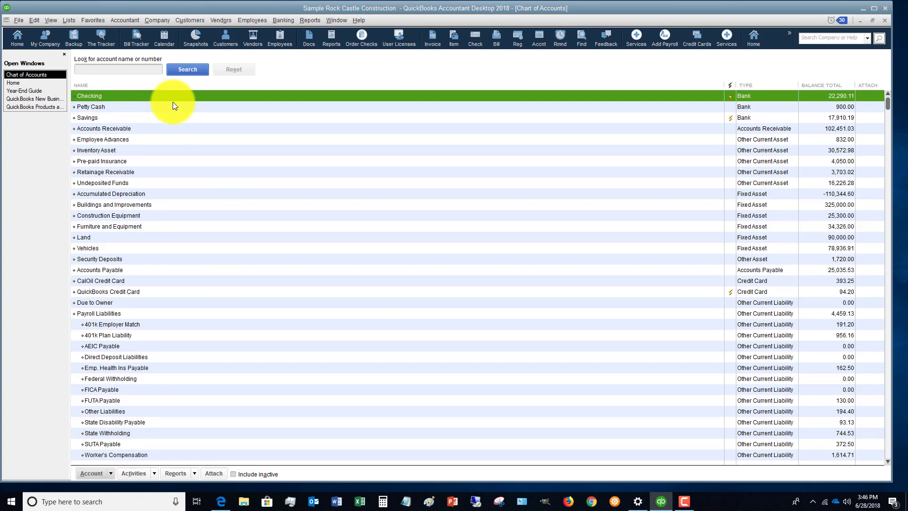
double_click(172, 103)
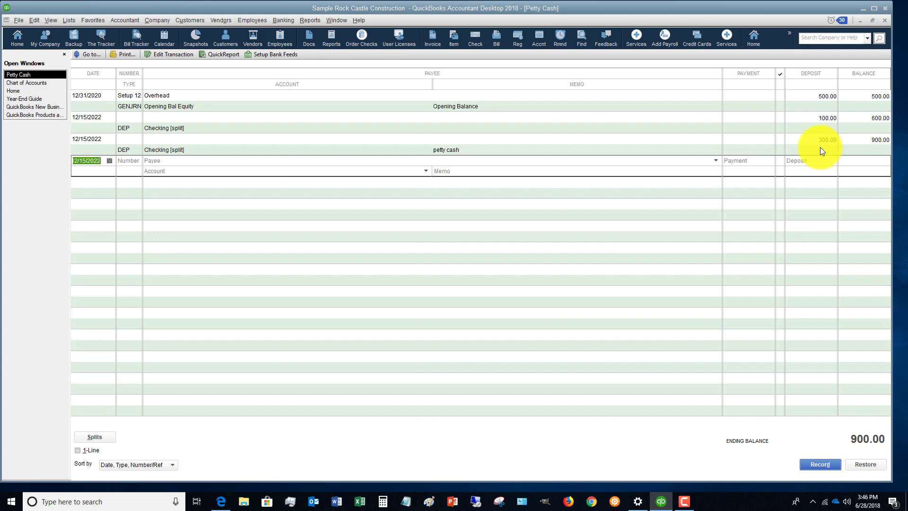
click(779, 161)
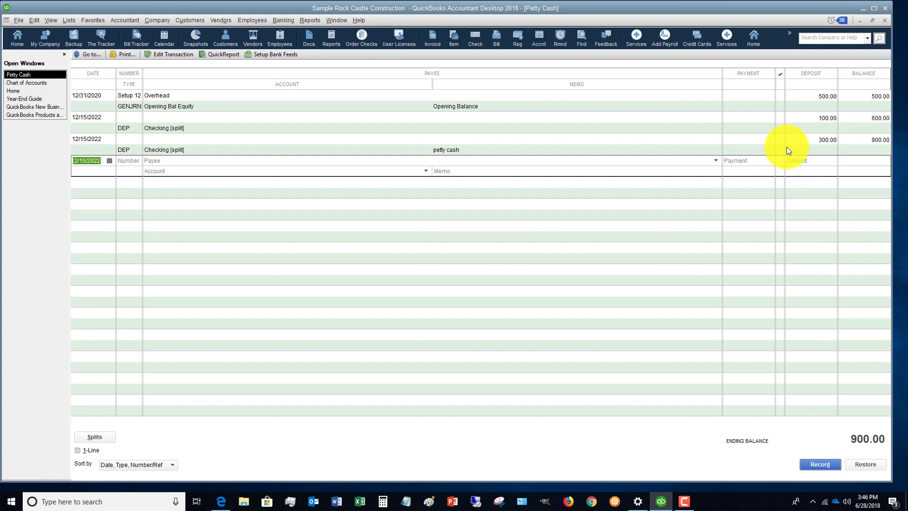